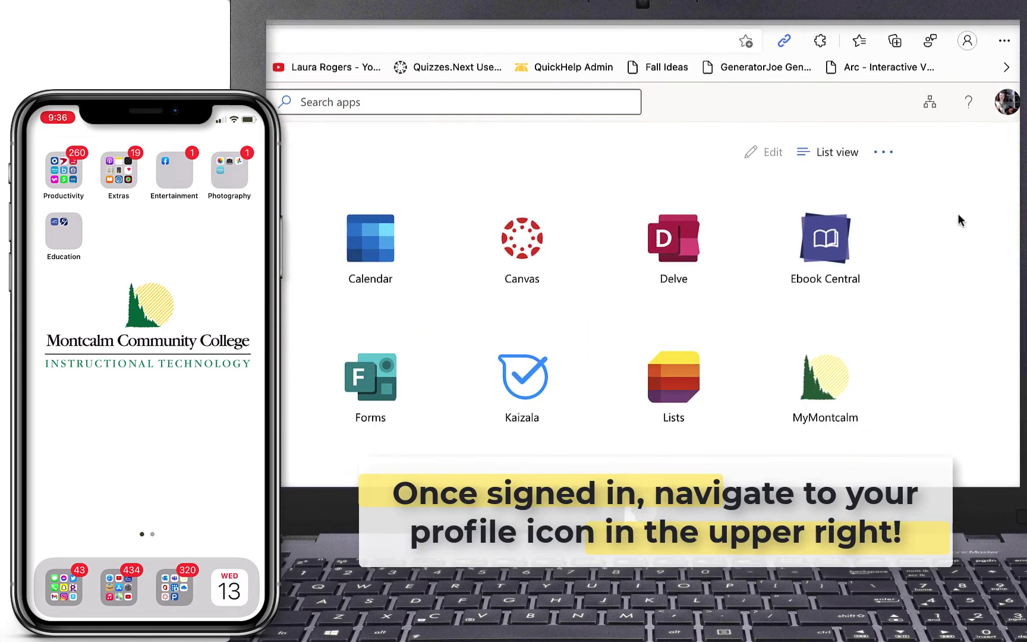
Go from the profile menu through View account to the Security info settings page.
click(1007, 102)
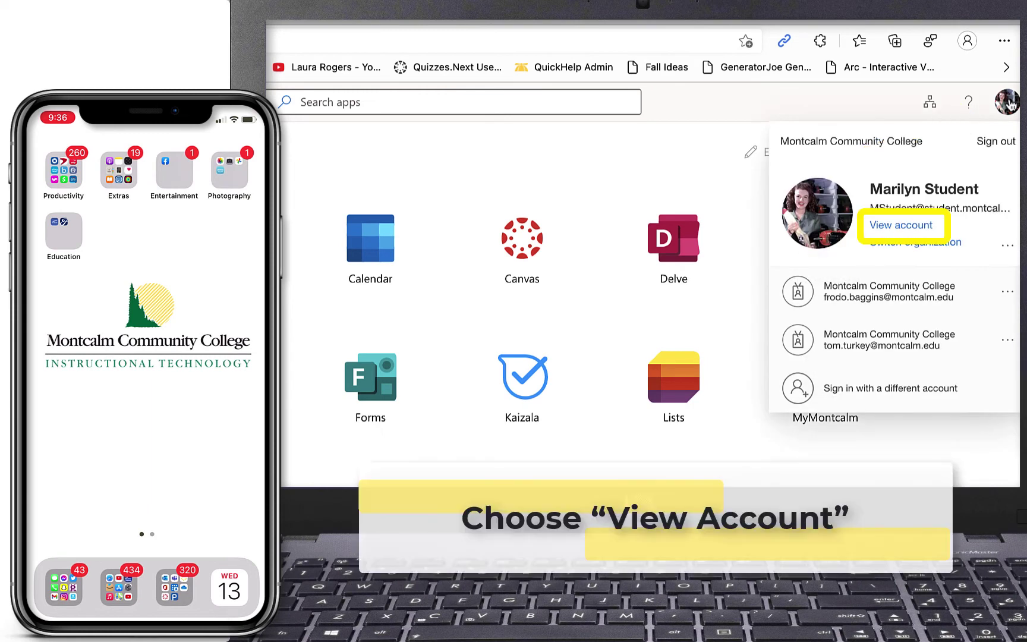
click(913, 225)
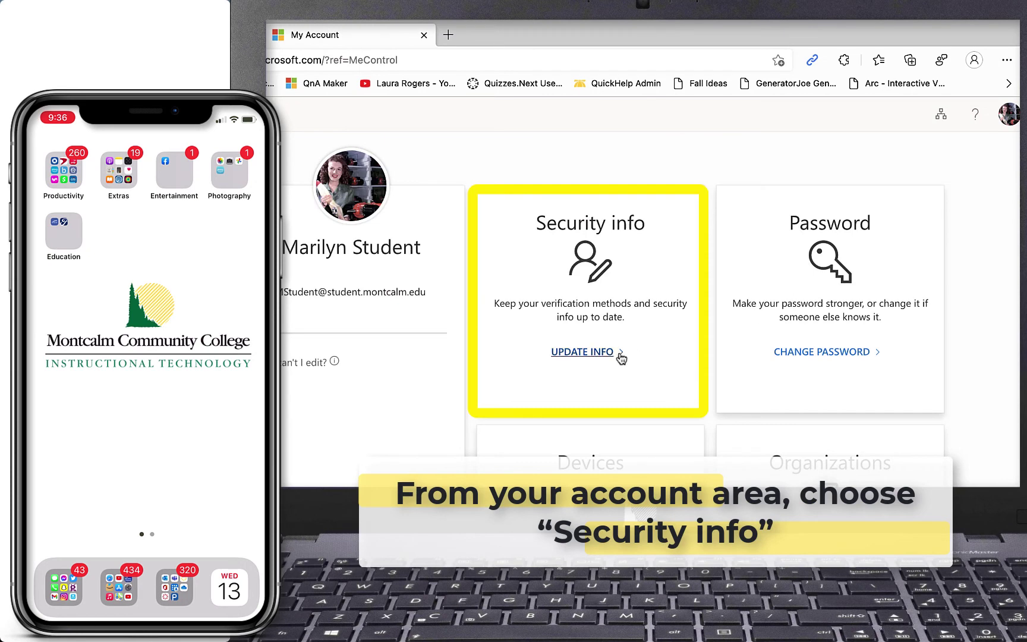
click(602, 352)
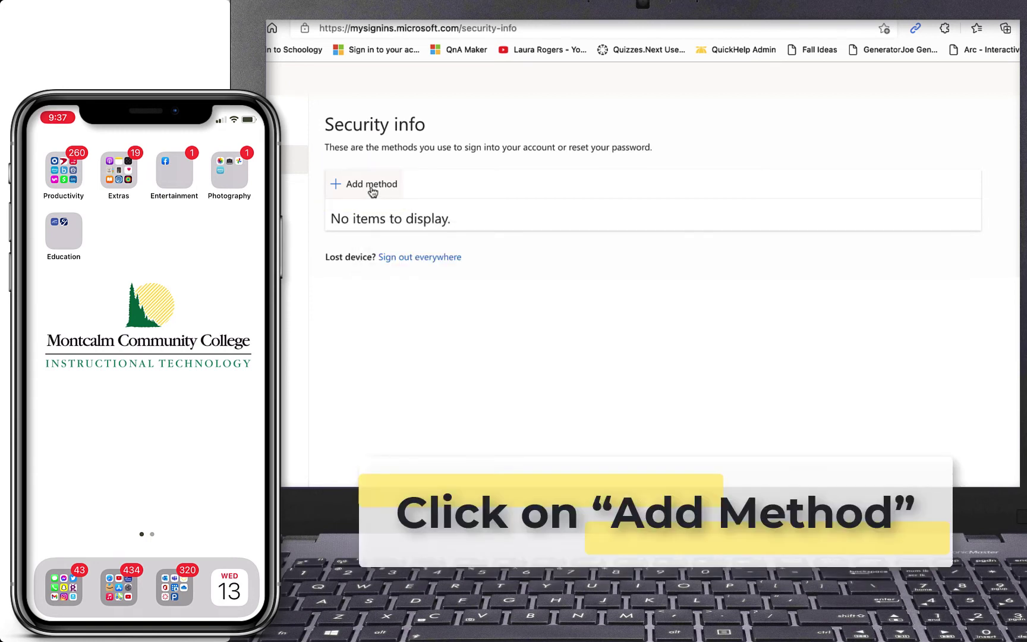
Add a new sign-in method of type Authenticator app.
click(370, 186)
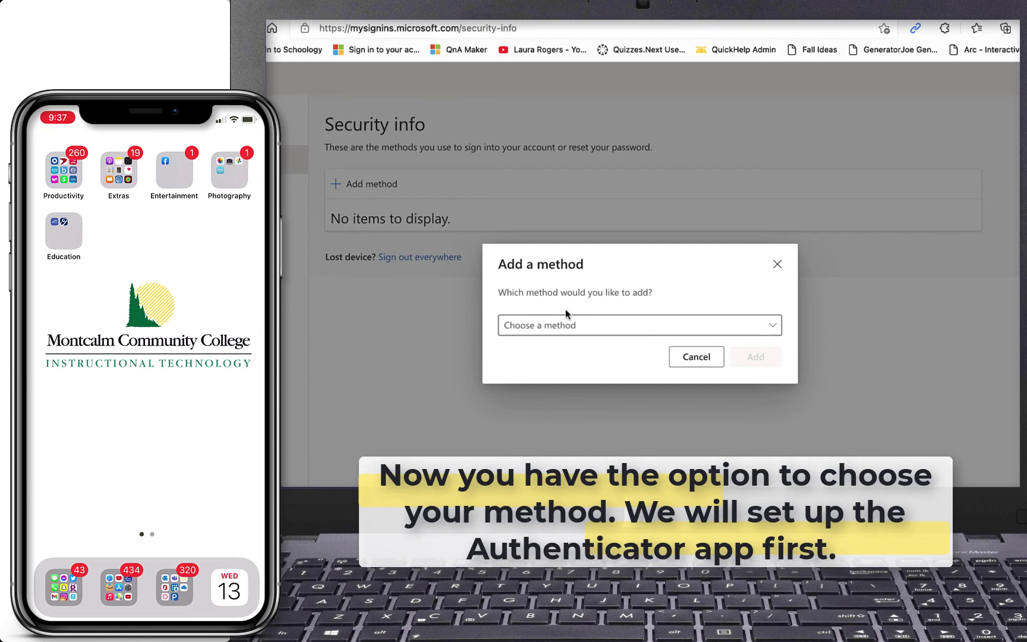
click(574, 325)
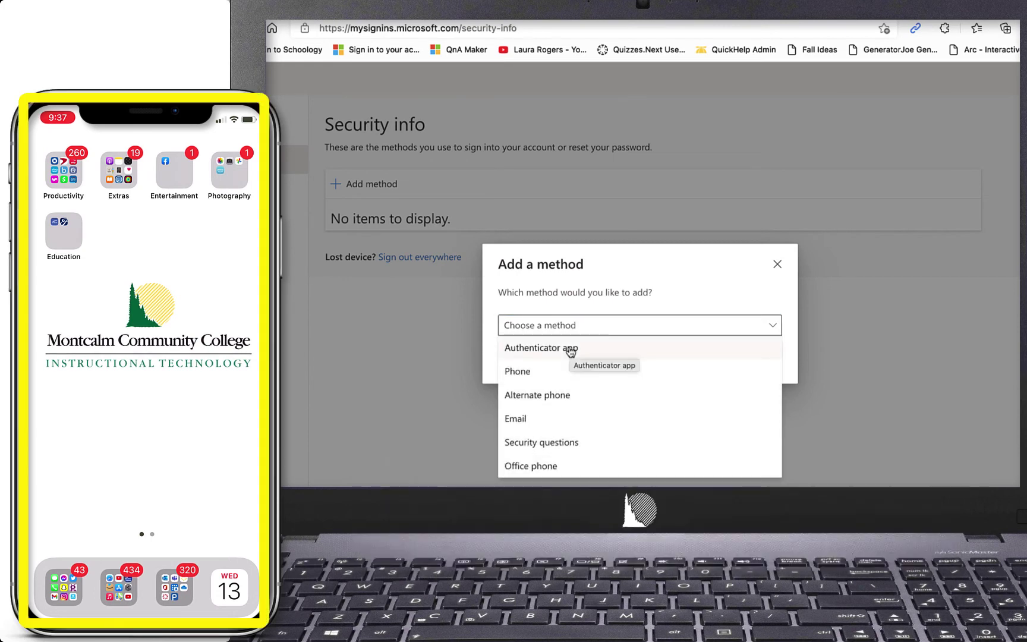
click(569, 349)
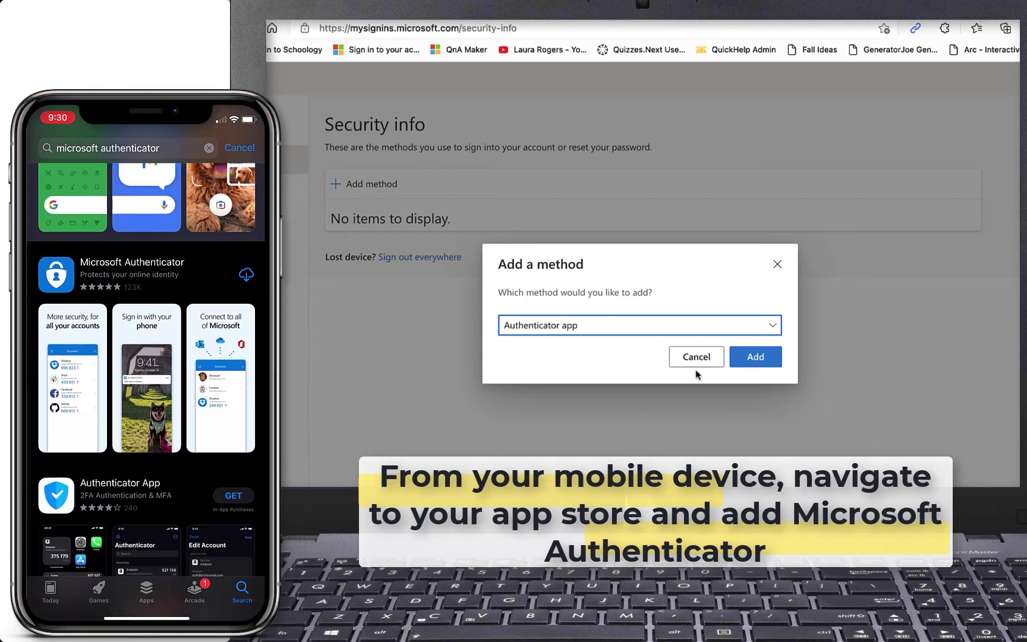
click(755, 357)
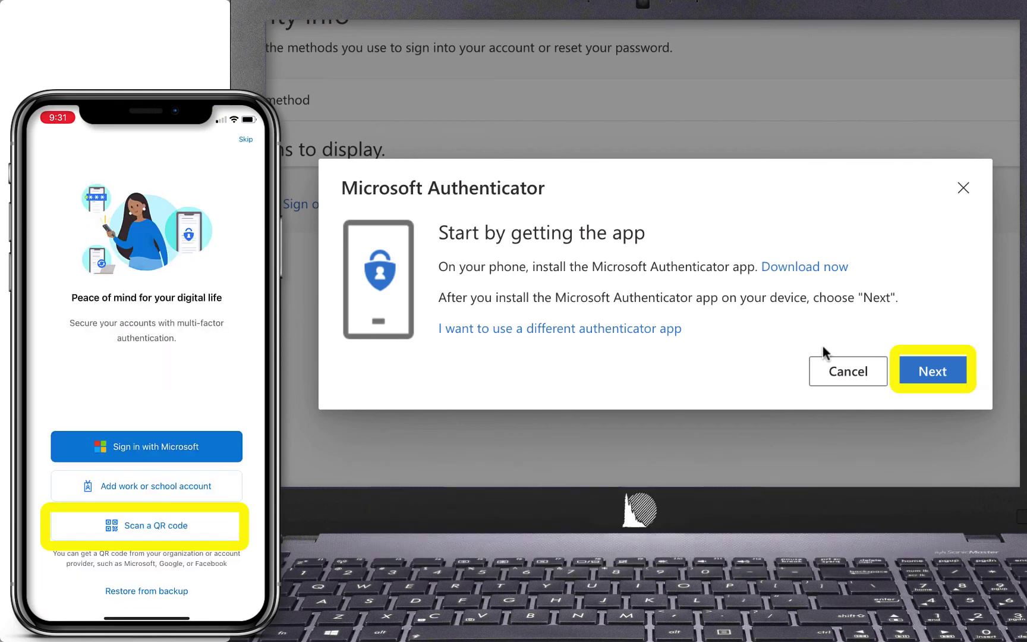
Complete the Authenticator setup by scanning the QR code and approving the test notification.
click(932, 372)
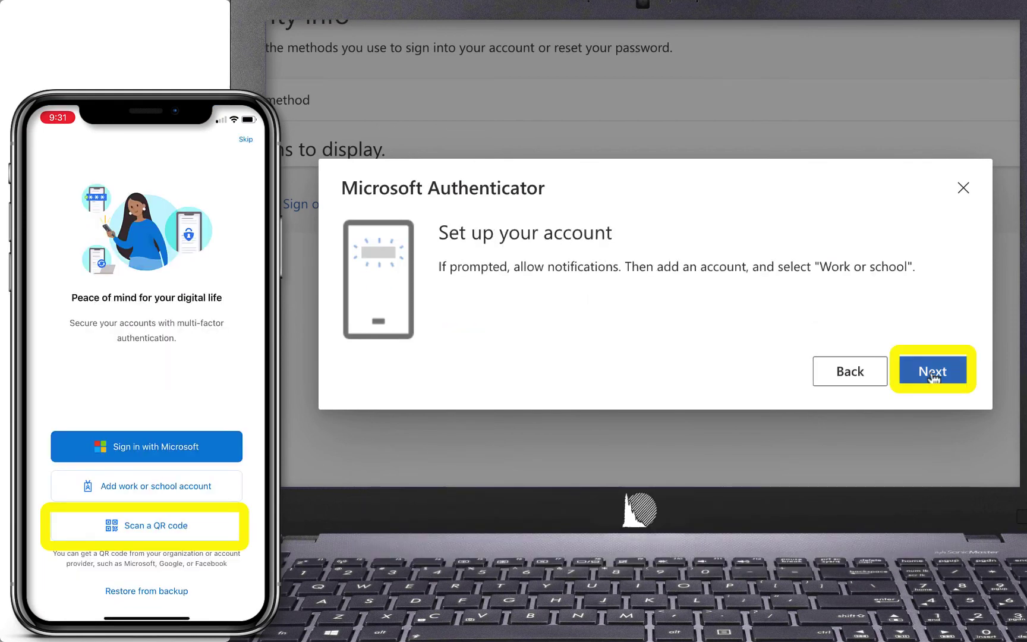
click(932, 375)
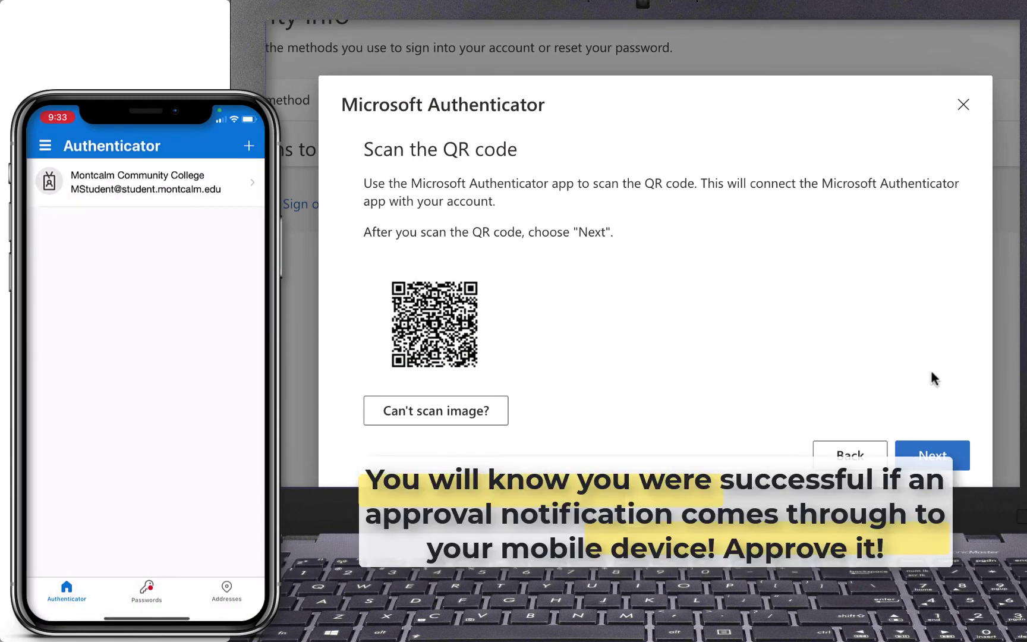
click(938, 463)
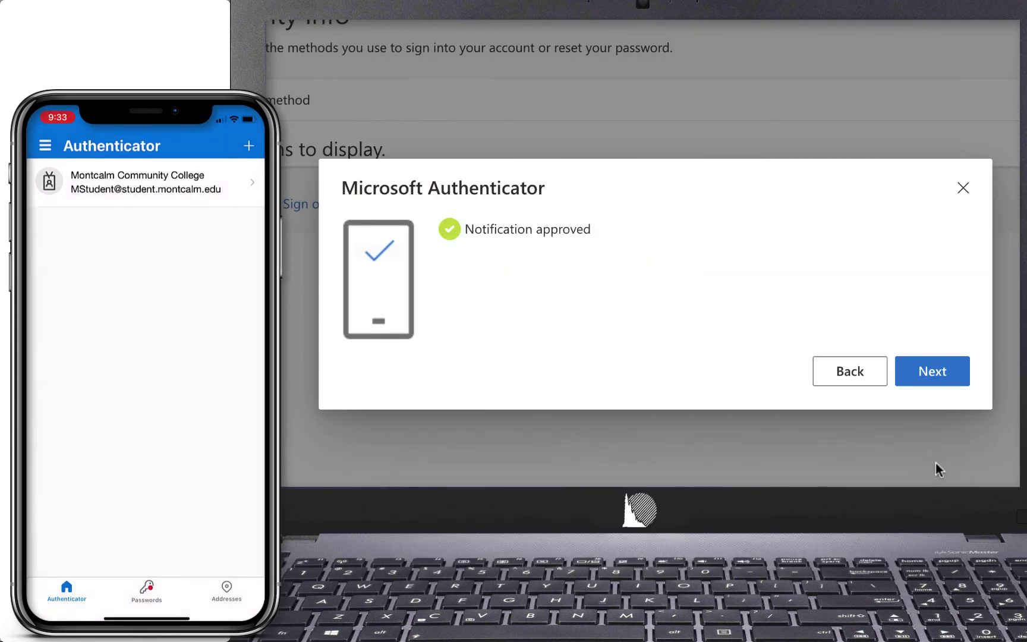
click(936, 374)
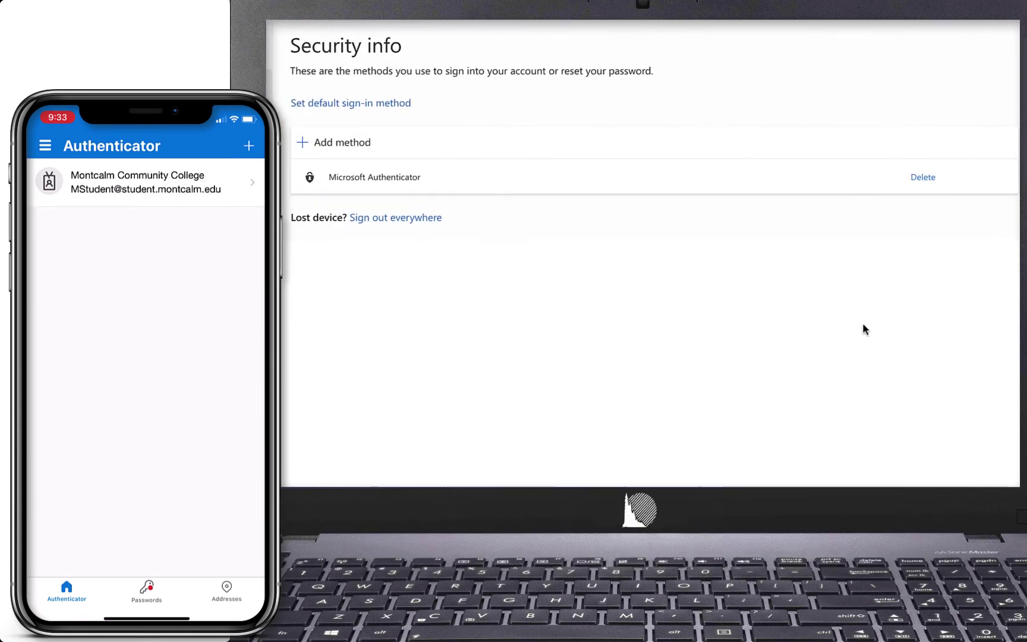
Add another sign-in method of type Phone.
click(360, 150)
click(594, 272)
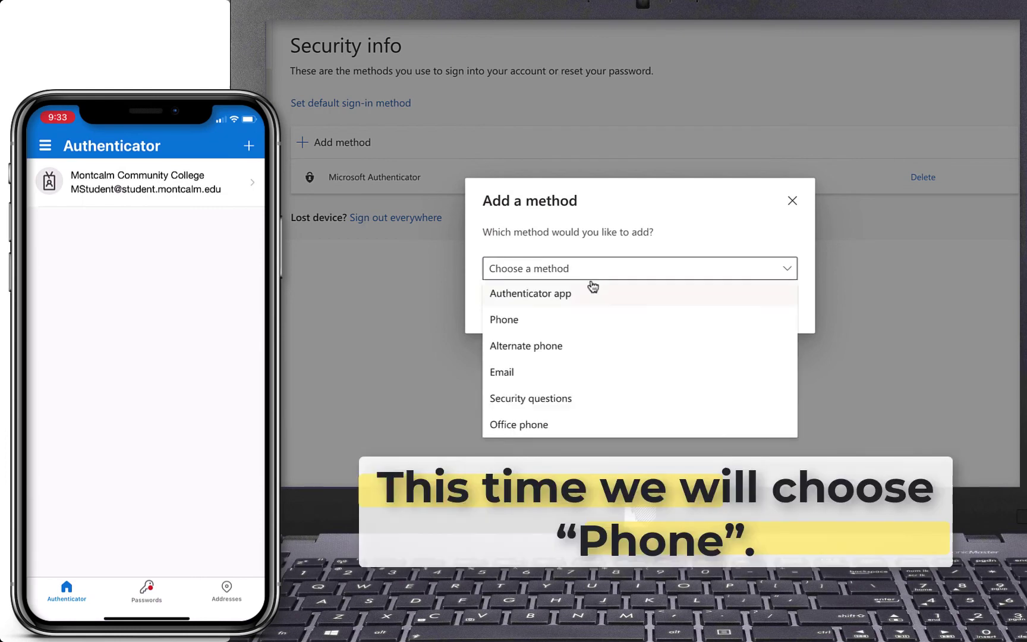
click(588, 323)
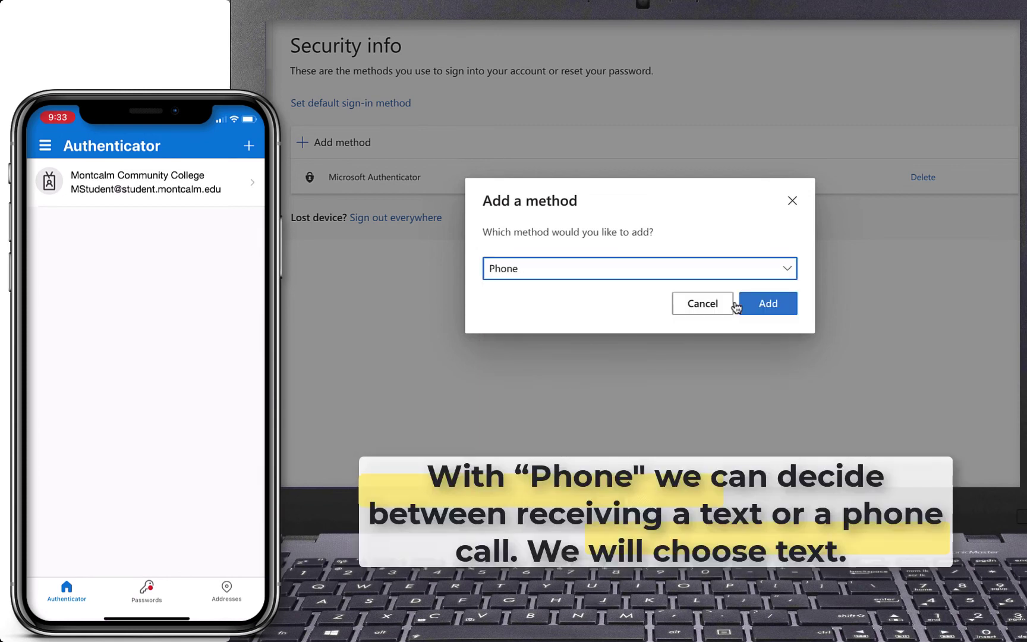
click(769, 303)
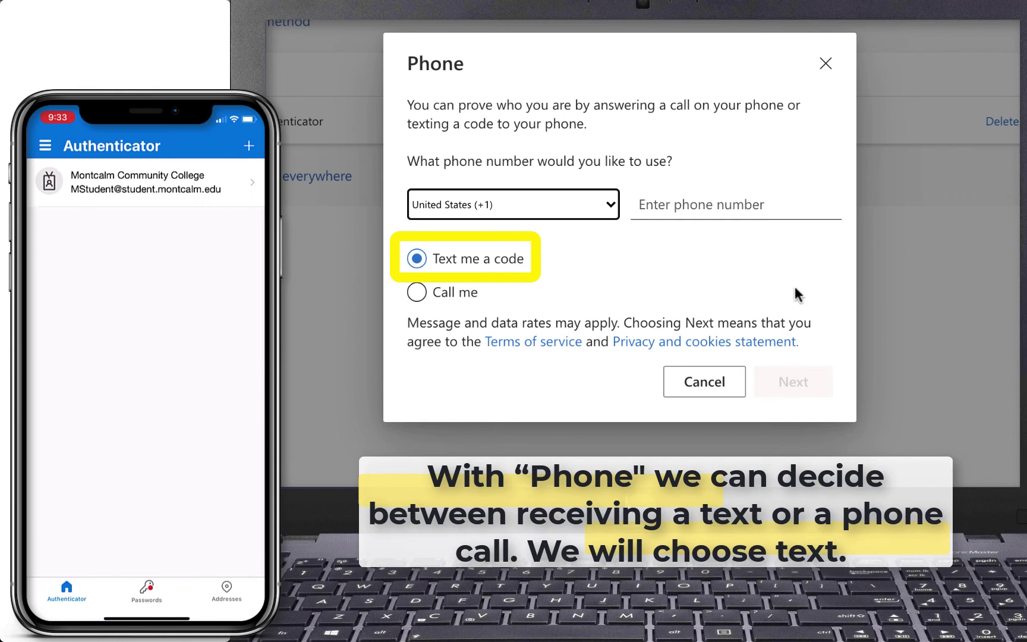
Enter the phone number and request a text-message verification code.
click(751, 212)
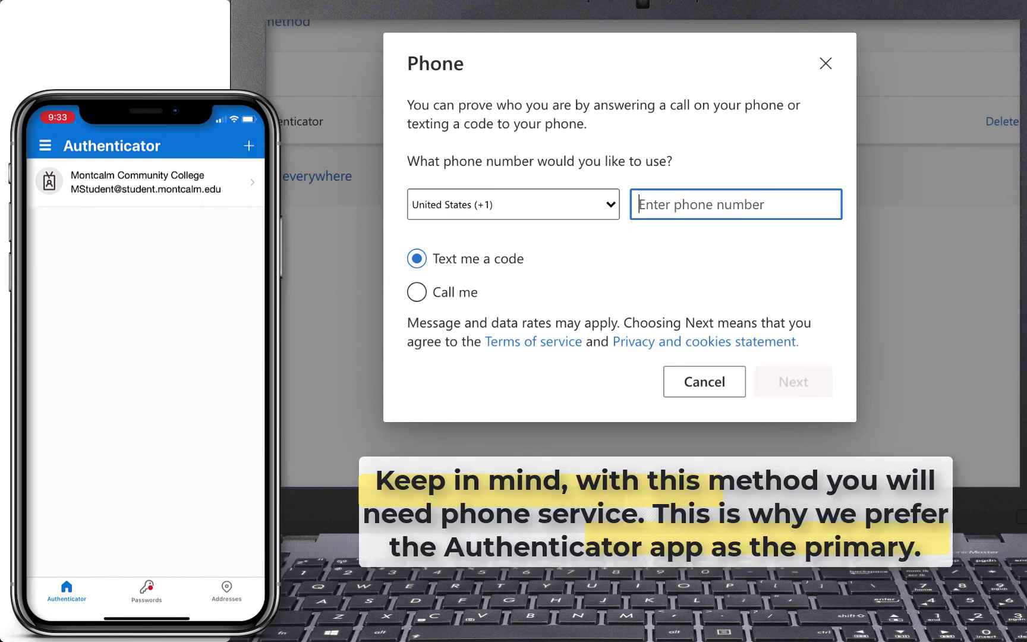
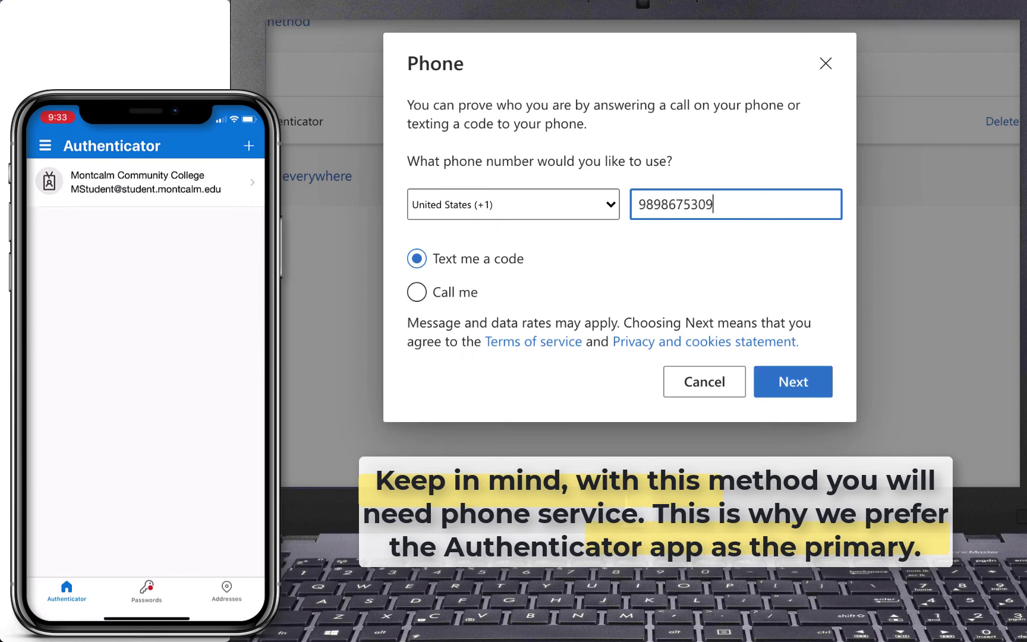
click(791, 385)
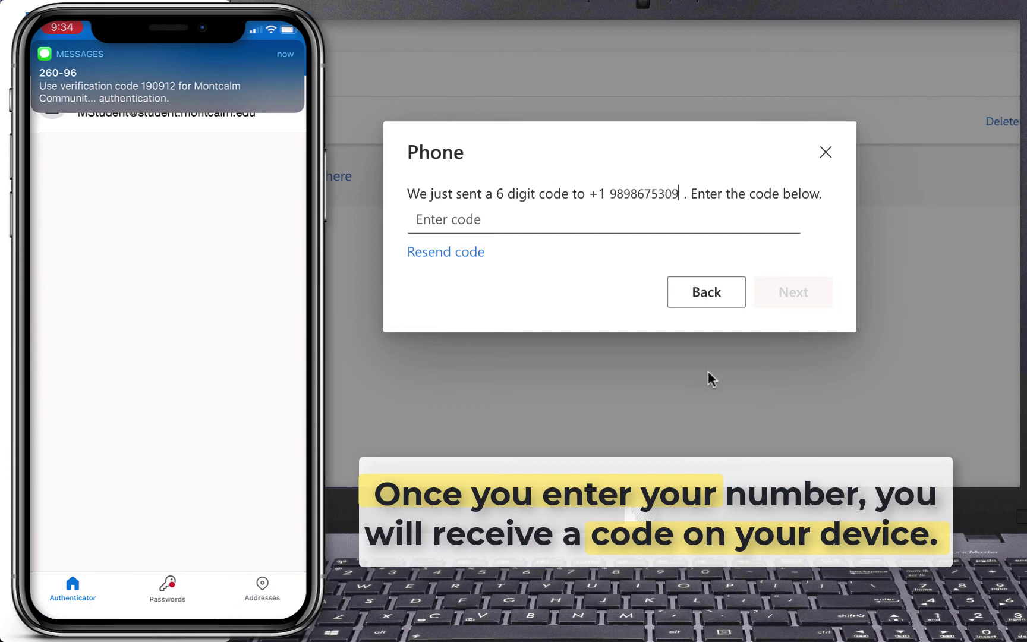
Enter the texted 6-digit verification code and finish the Phone registration.
click(540, 224)
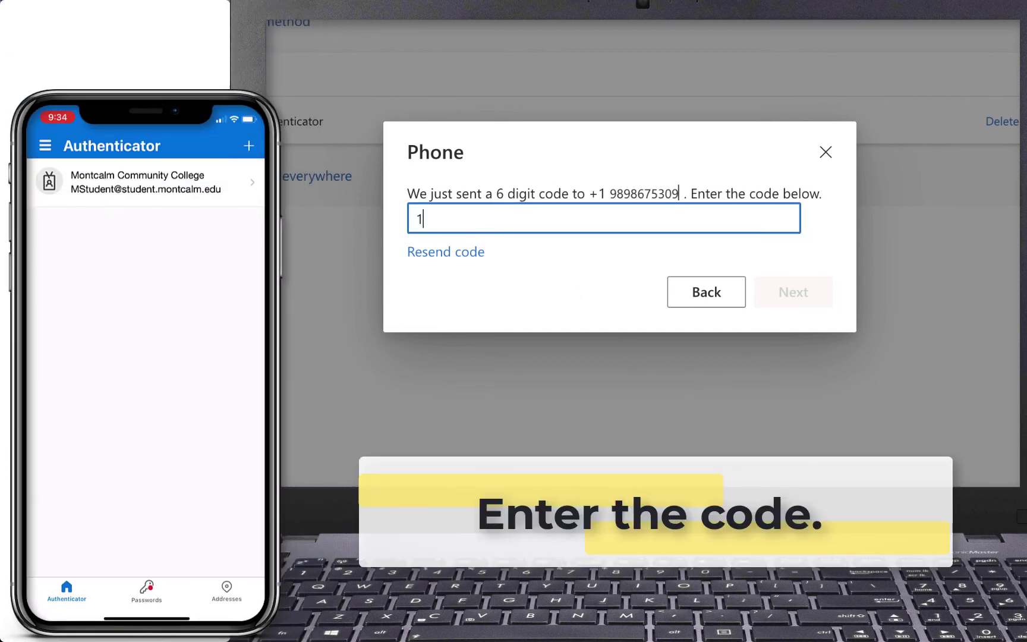
click(810, 293)
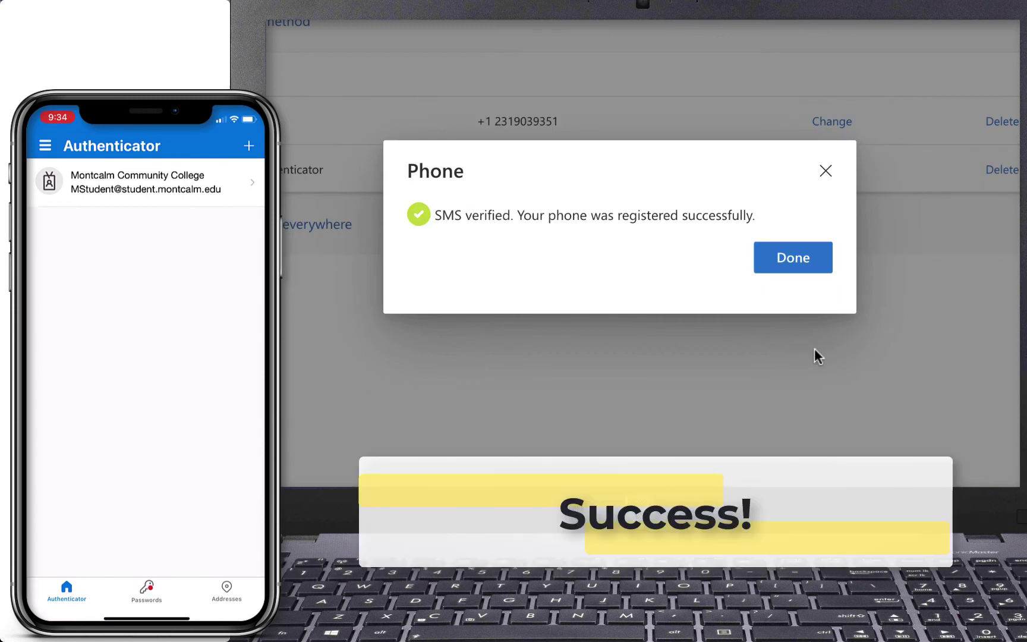
click(790, 270)
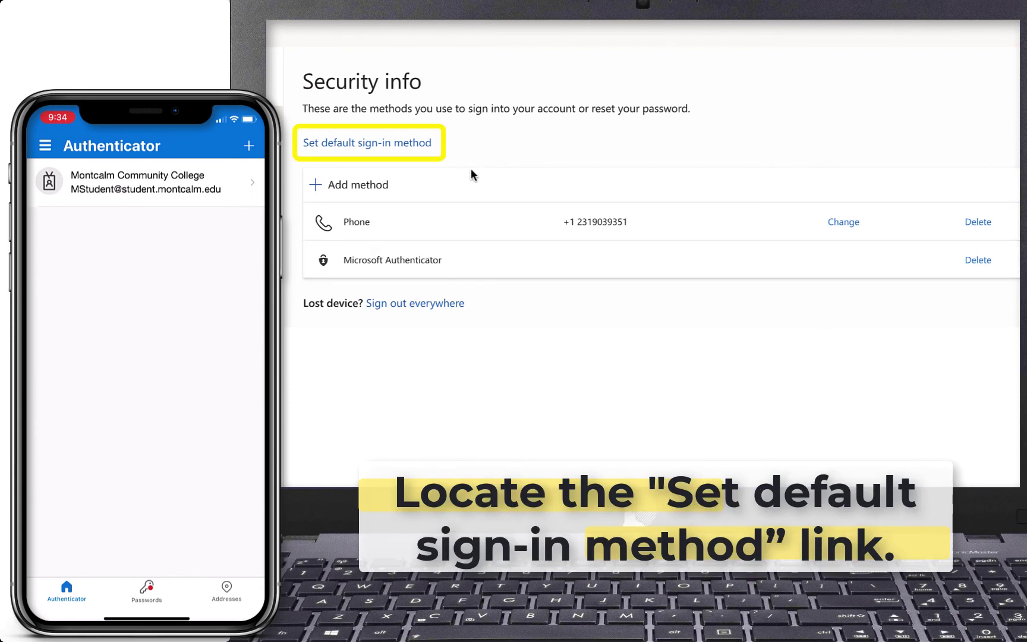
Change the default sign-in method to Microsoft Authenticator - notification and confirm.
click(401, 143)
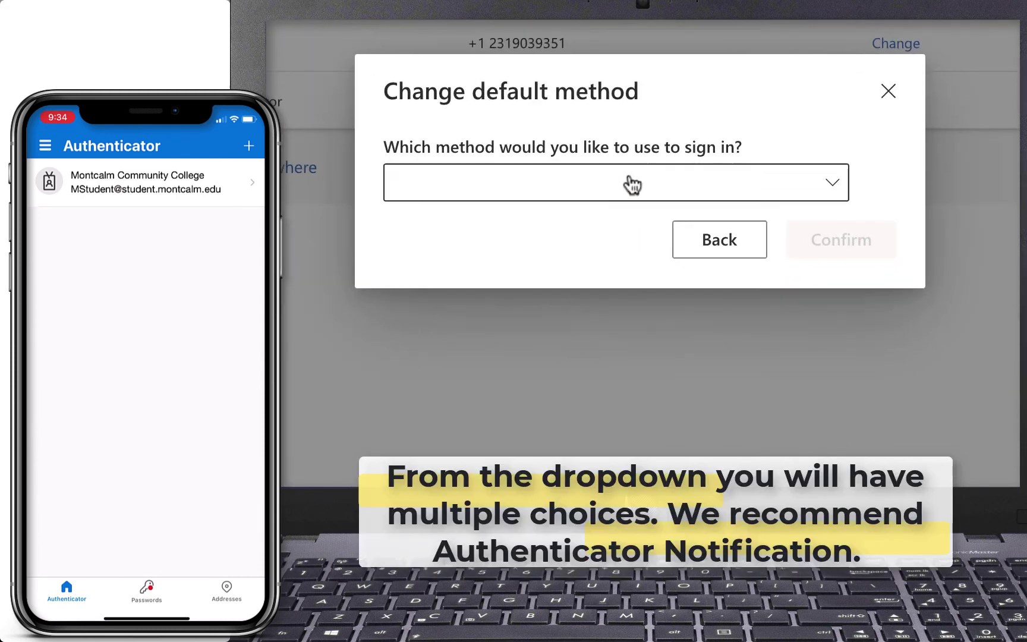
click(650, 245)
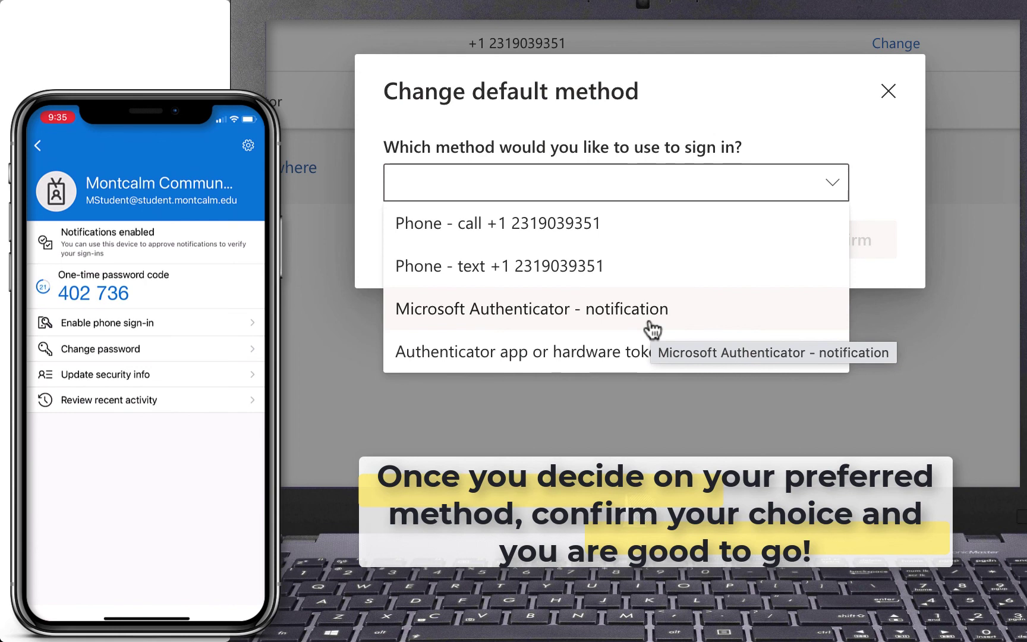
click(652, 327)
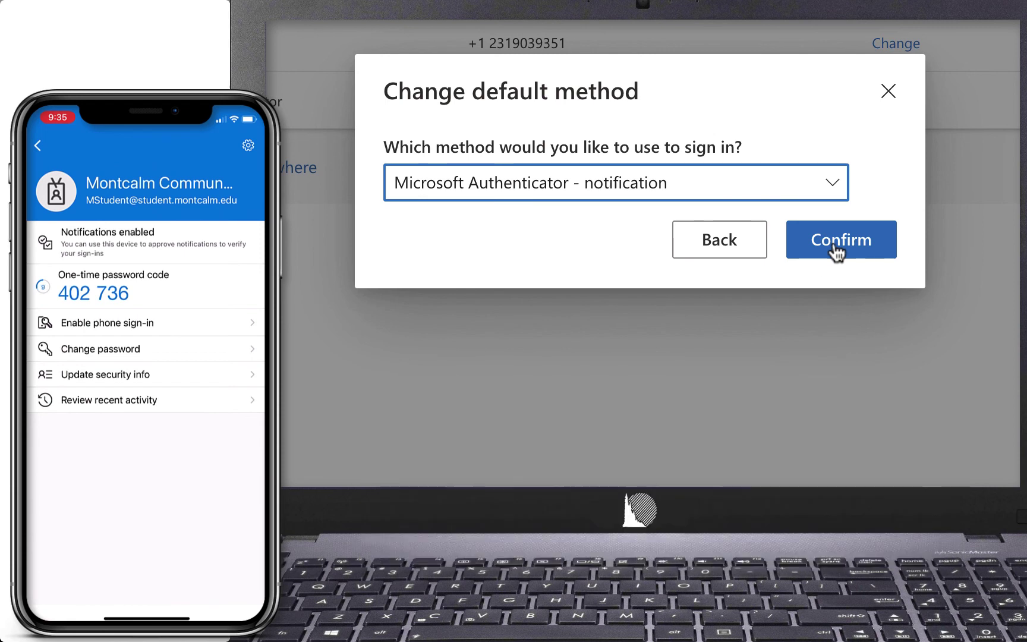
click(837, 251)
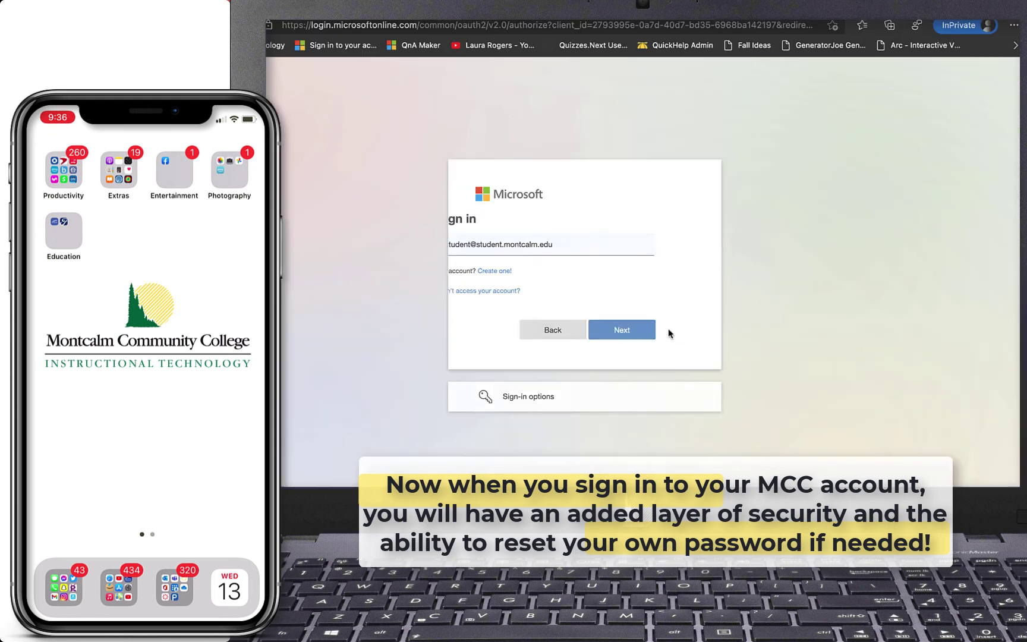
Sign in again with the account password, approve in Authenticator, and stay signed in.
click(668, 332)
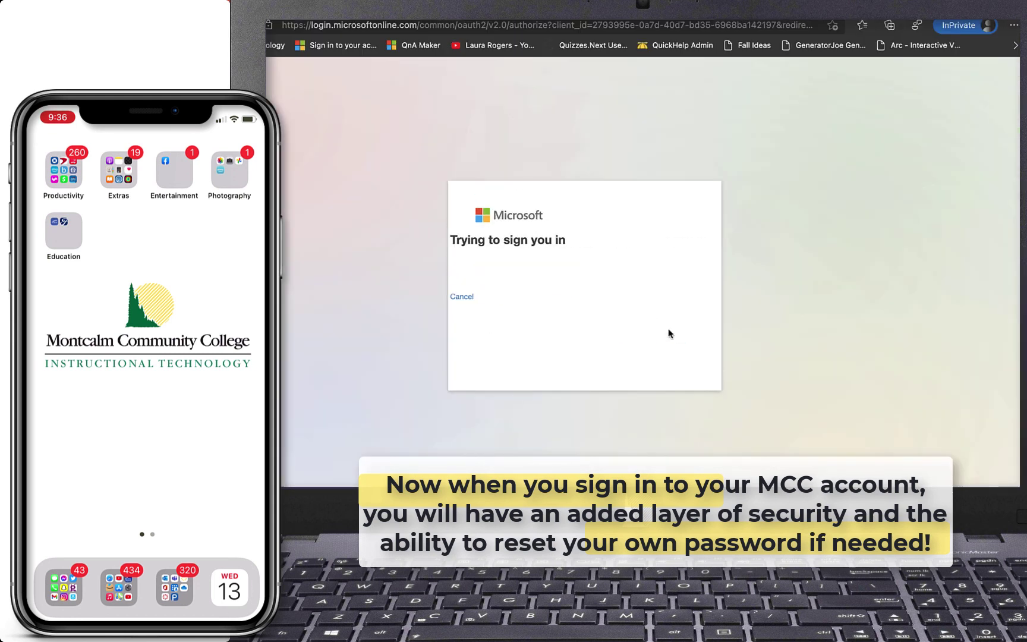
text(•••)
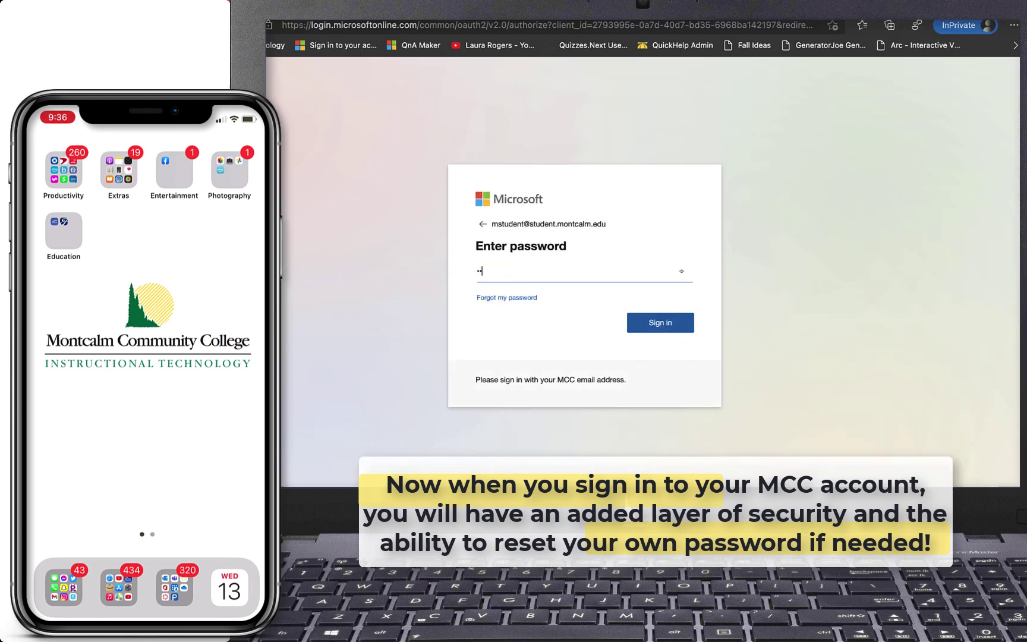
text(••••)
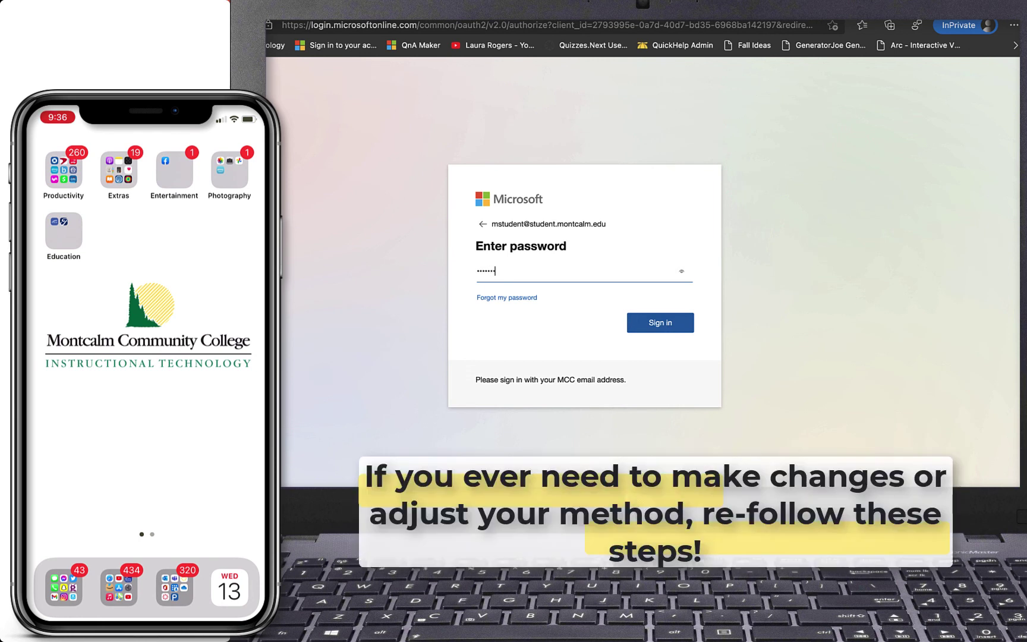
key(Return)
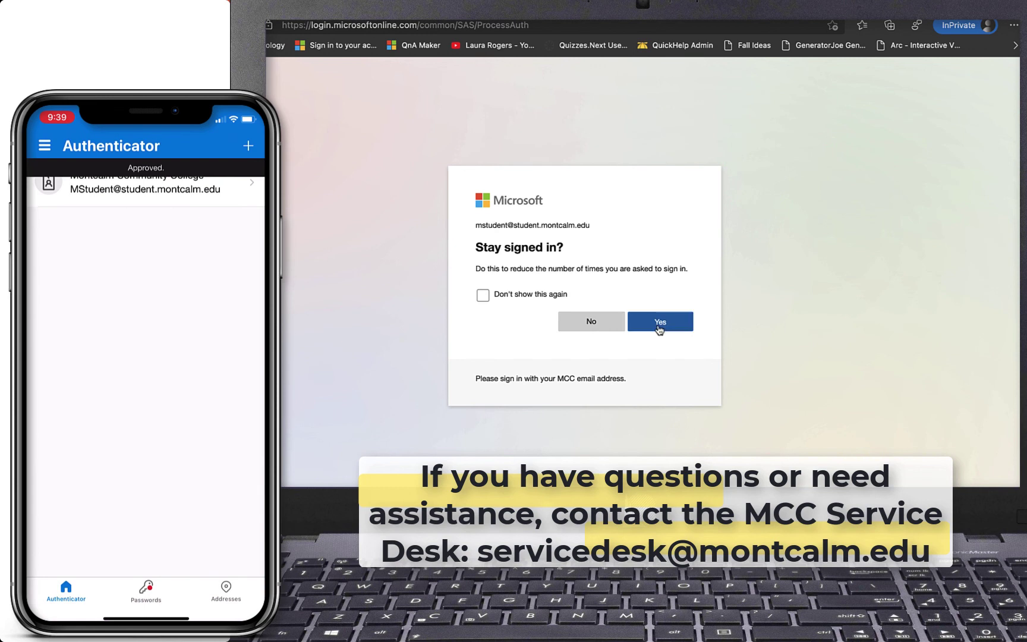
click(660, 323)
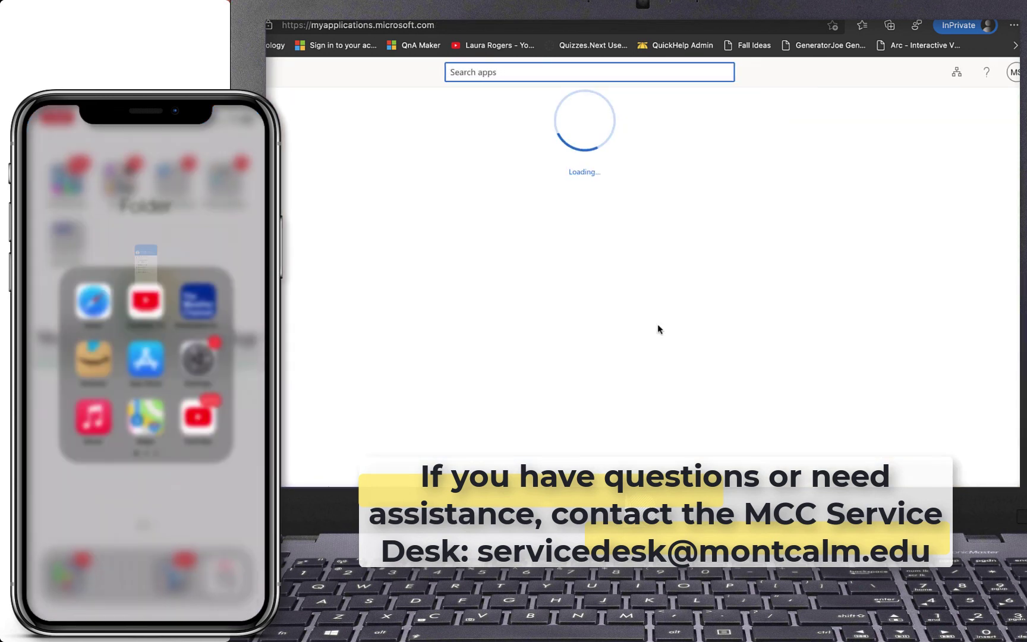